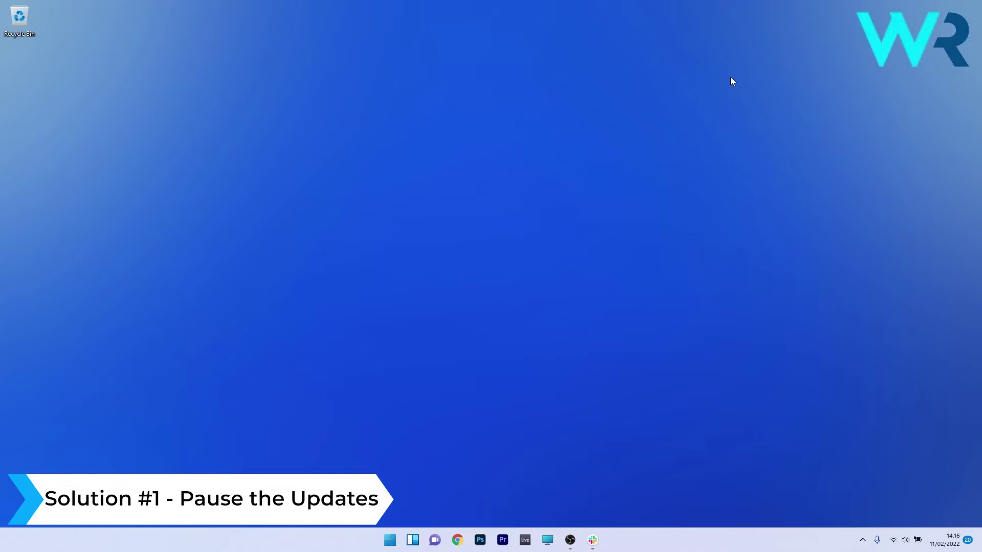
- Pause Windows updates for 1 week in Settings > Windows Update, until 18/02/2022
left_click(389, 540)
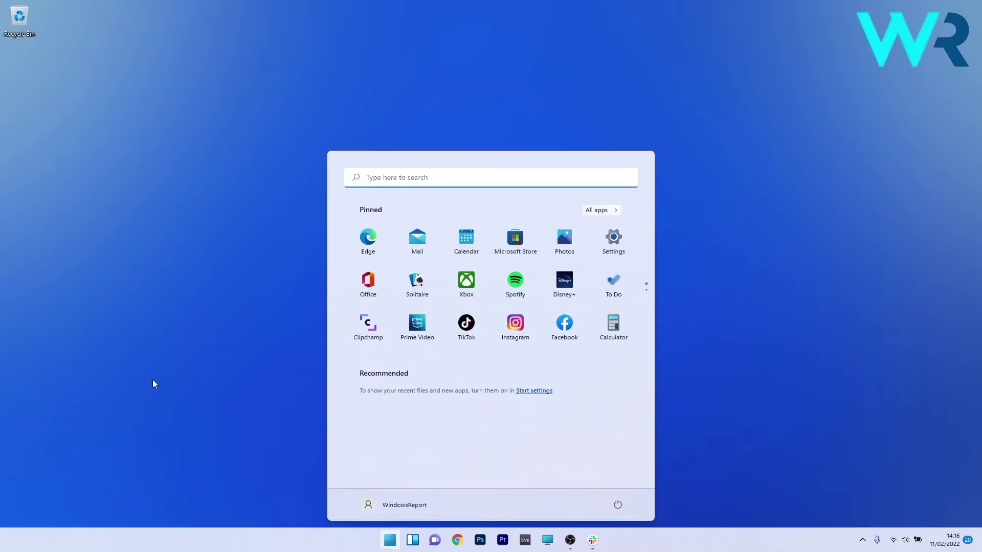
left_click(616, 238)
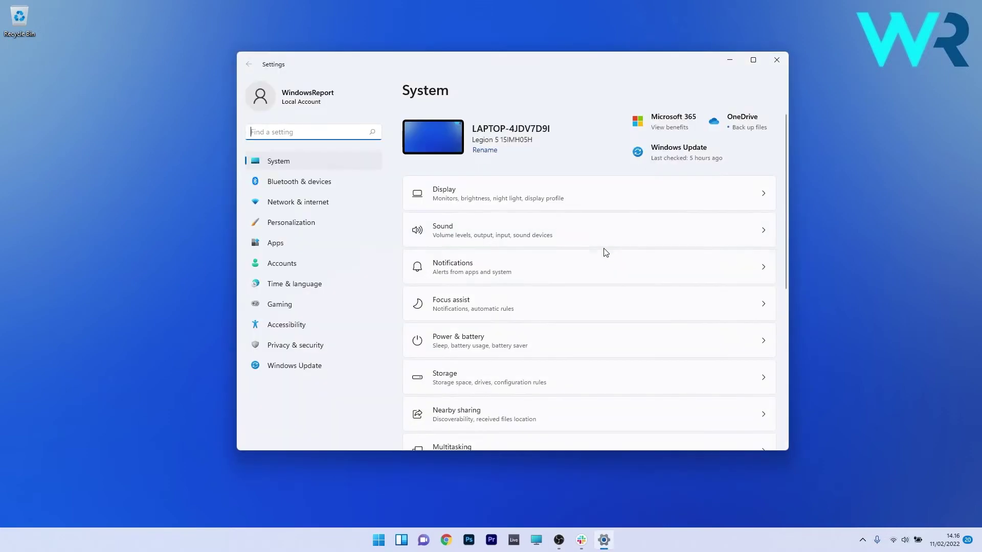
left_click(295, 366)
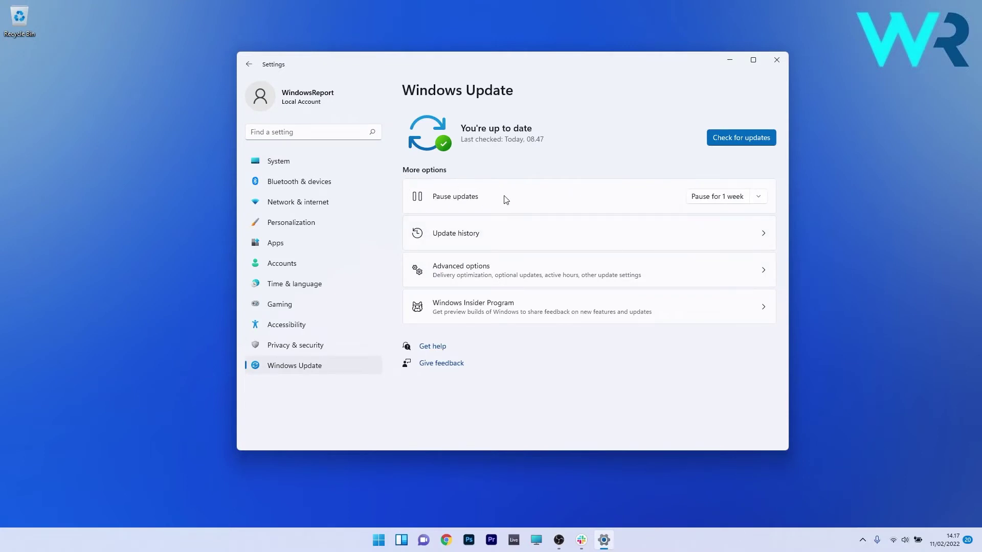
left_click(761, 199)
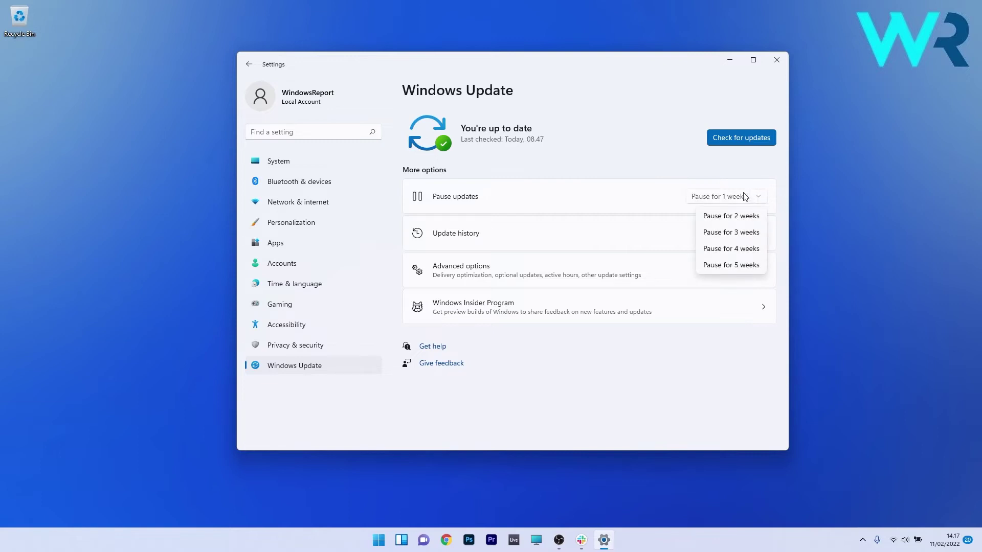
left_click(594, 133)
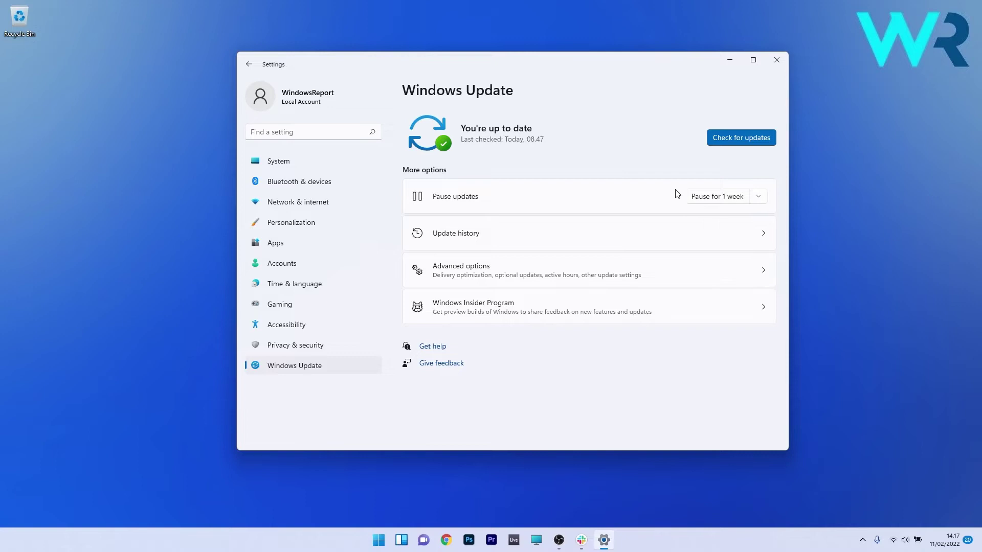
left_click(700, 196)
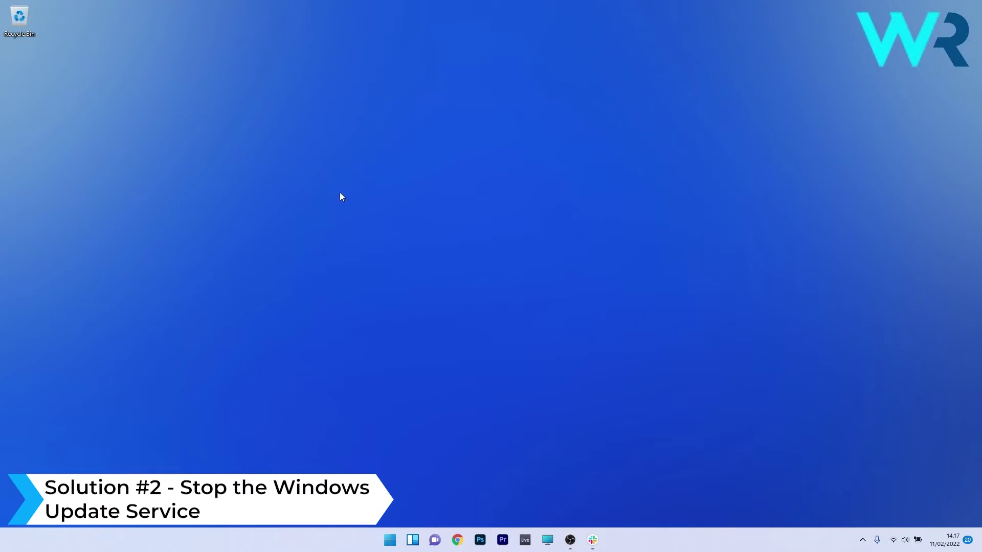
- Search Start for 'services' and launch the Services console
left_click(389, 543)
type("s")
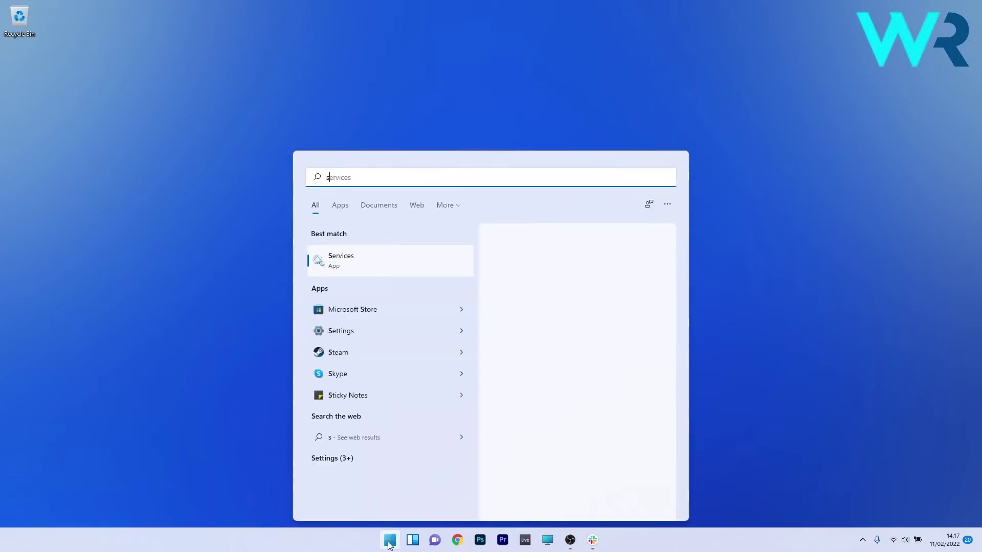
type("ervices")
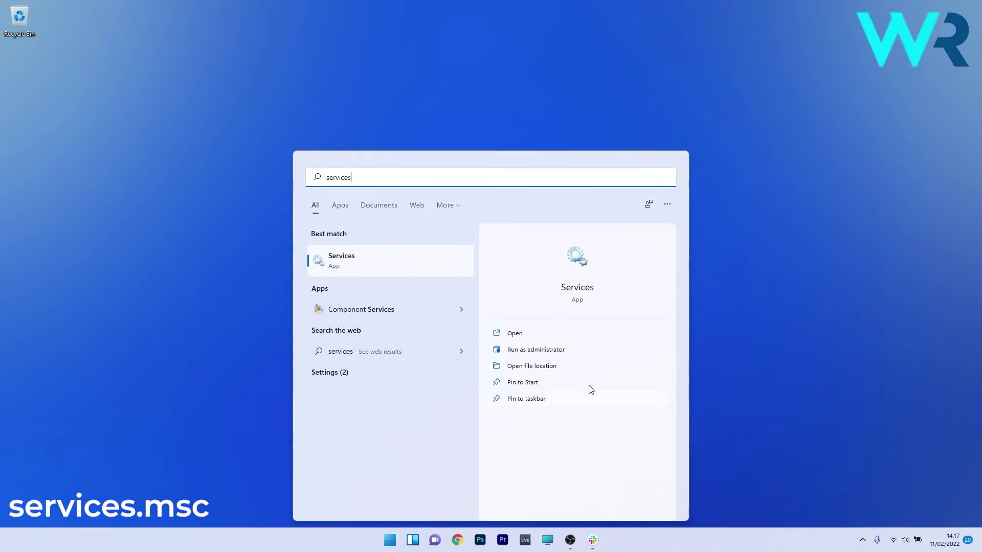
left_click(404, 261)
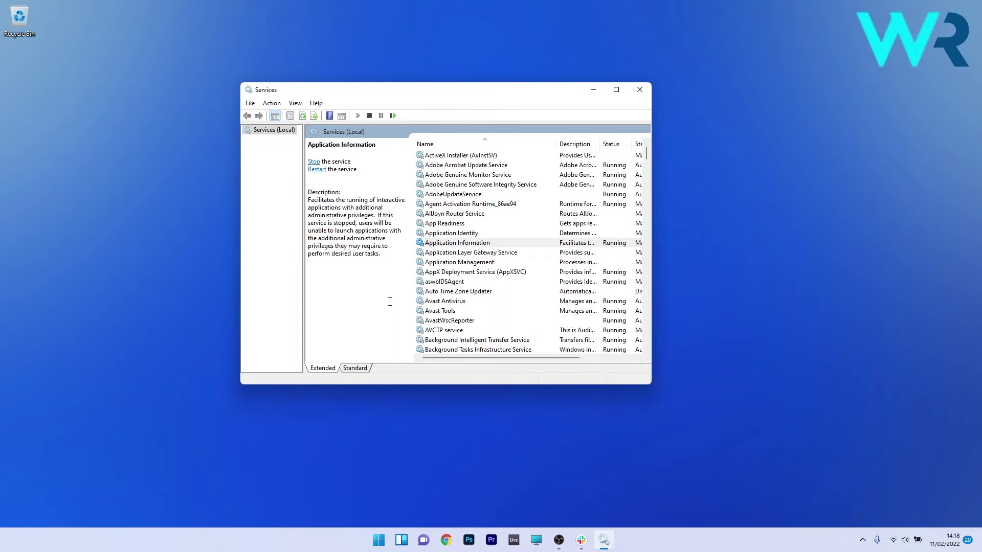
- Jump to the W entries in the services list and select Windows Update
left_click(446, 223)
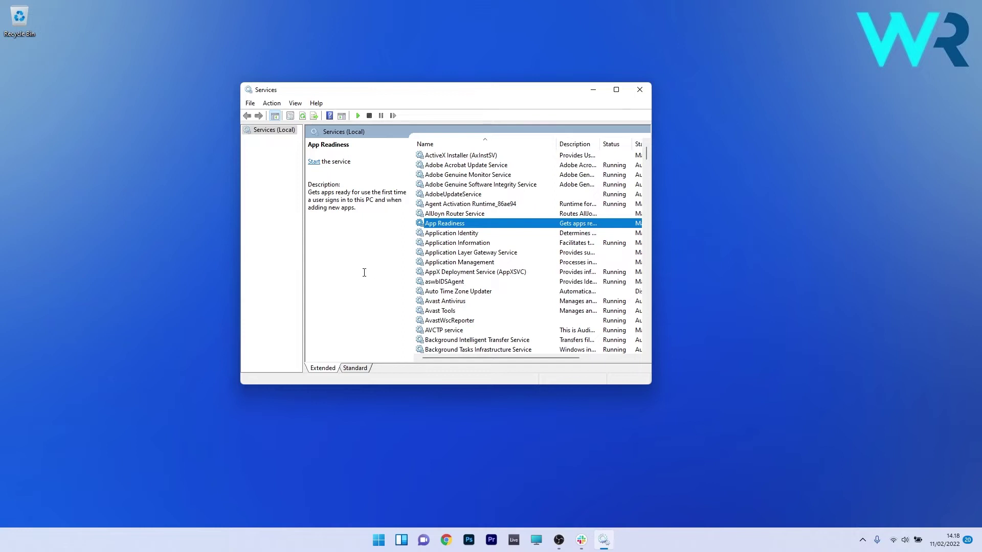
key("w")
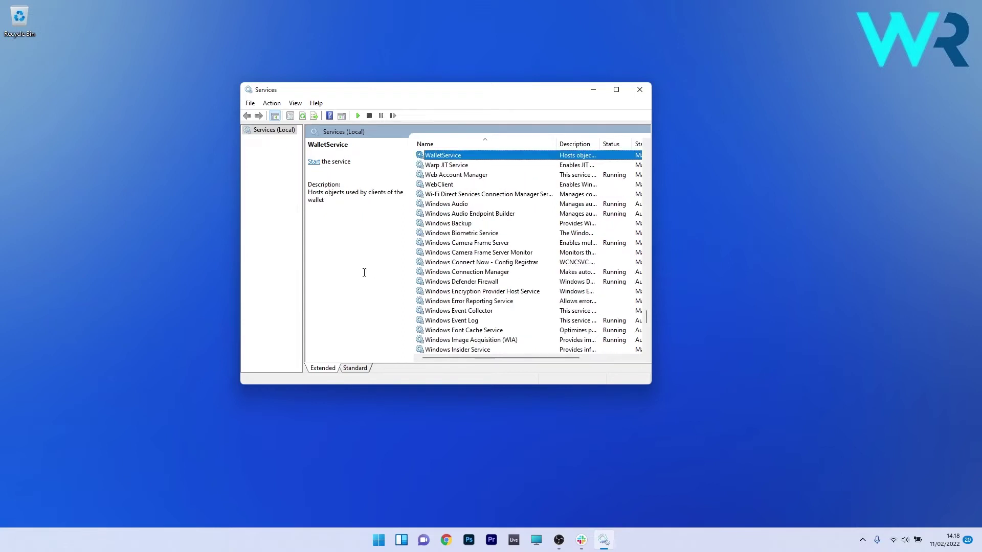
scroll(457, 243, "down", 10)
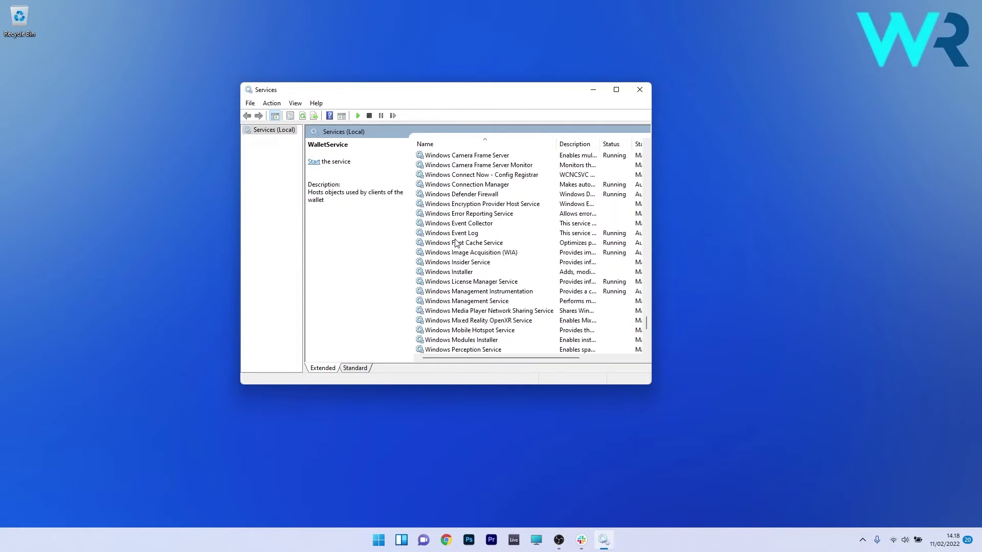
left_click(448, 243)
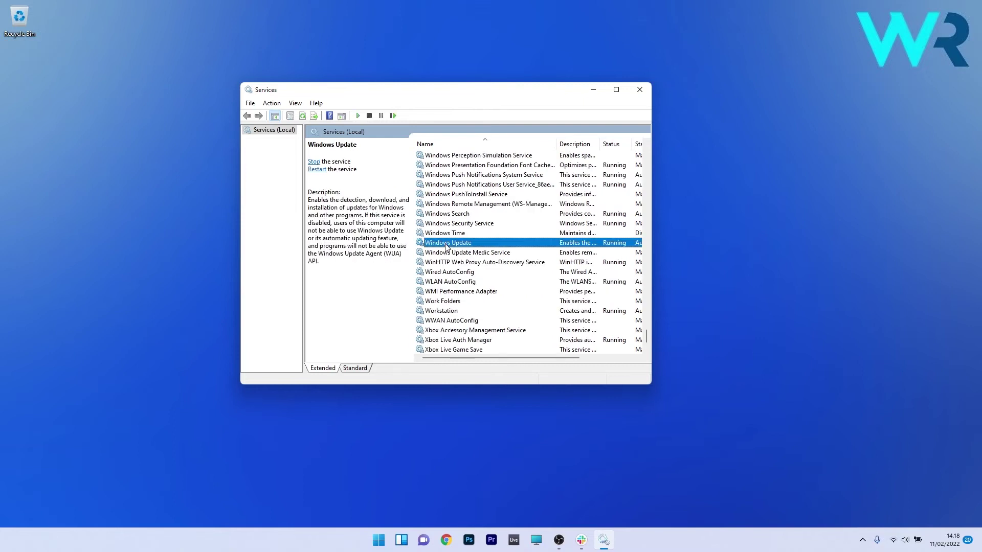
- Set the Windows Update service's startup type to Disabled in its properties
double_click(469, 248)
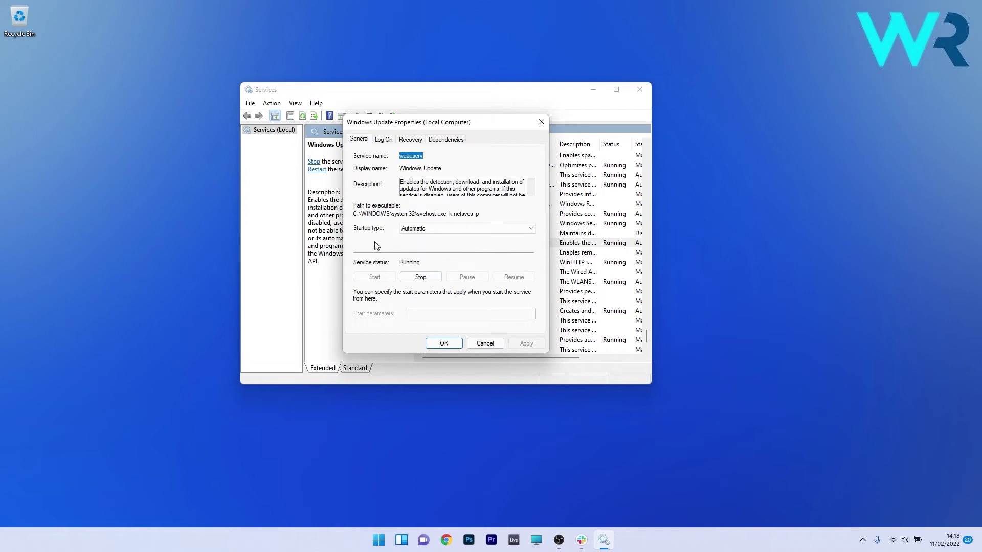
left_click(404, 229)
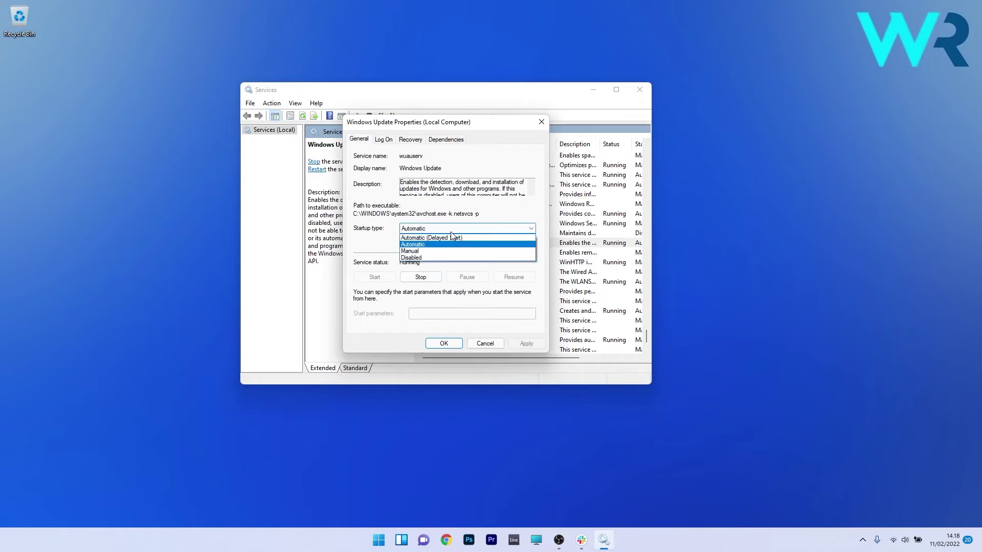
left_click(429, 263)
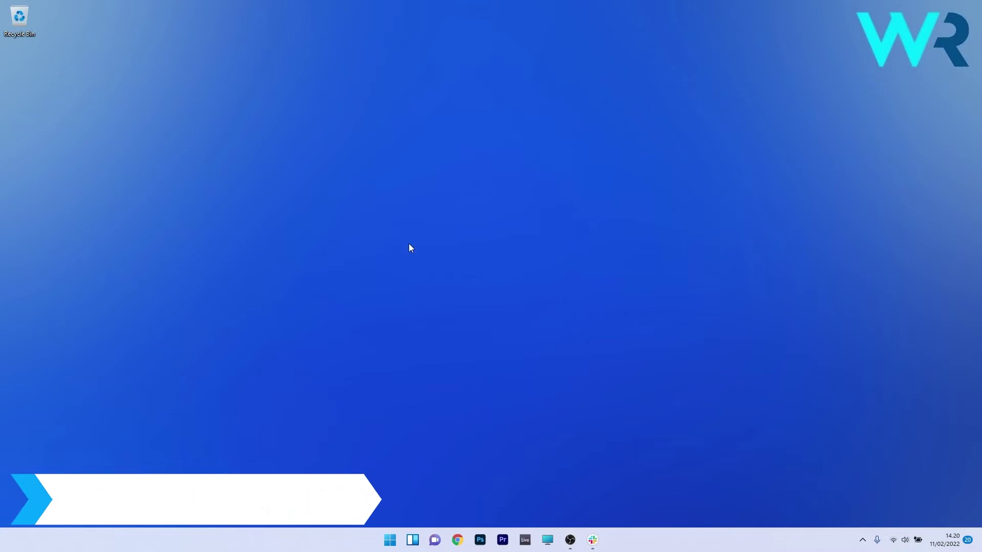
- Search Start for 'regedit' and launch Registry Editor
left_click(387, 542)
type("regedit")
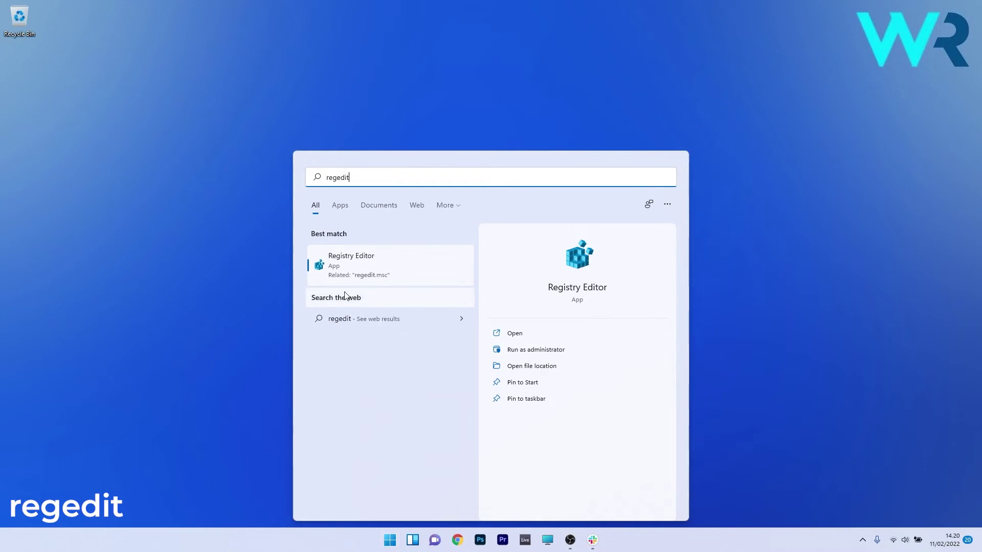
left_click(379, 264)
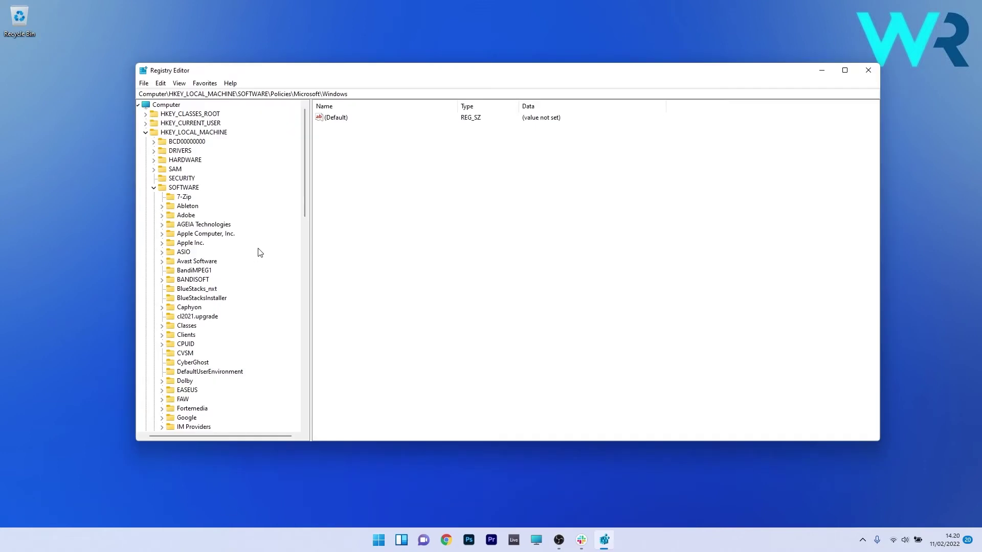
- Browse to HKEY_LOCAL_MACHINE\SOFTWARE\Policies\Microsoft\Windows and bring up its New submenu
left_click(214, 133)
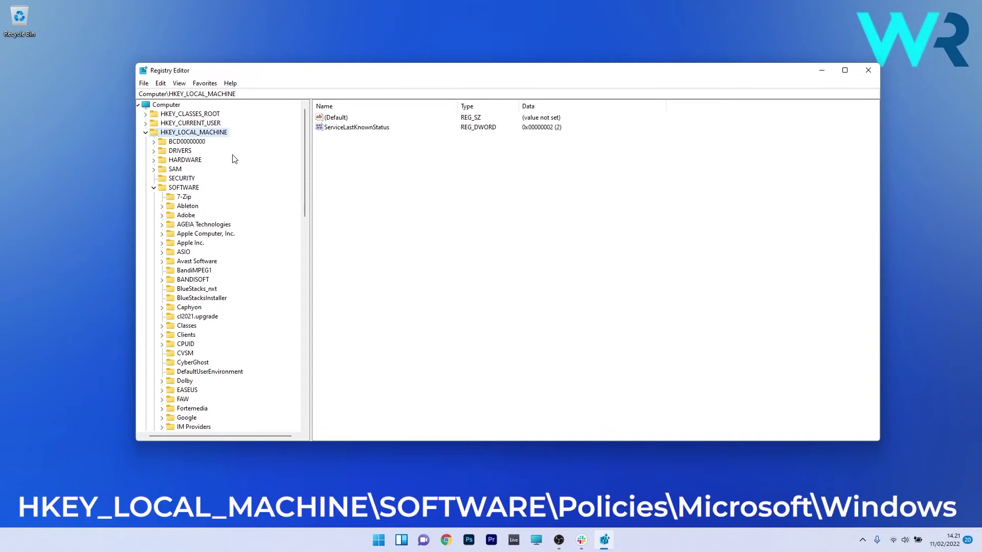
left_click(196, 188)
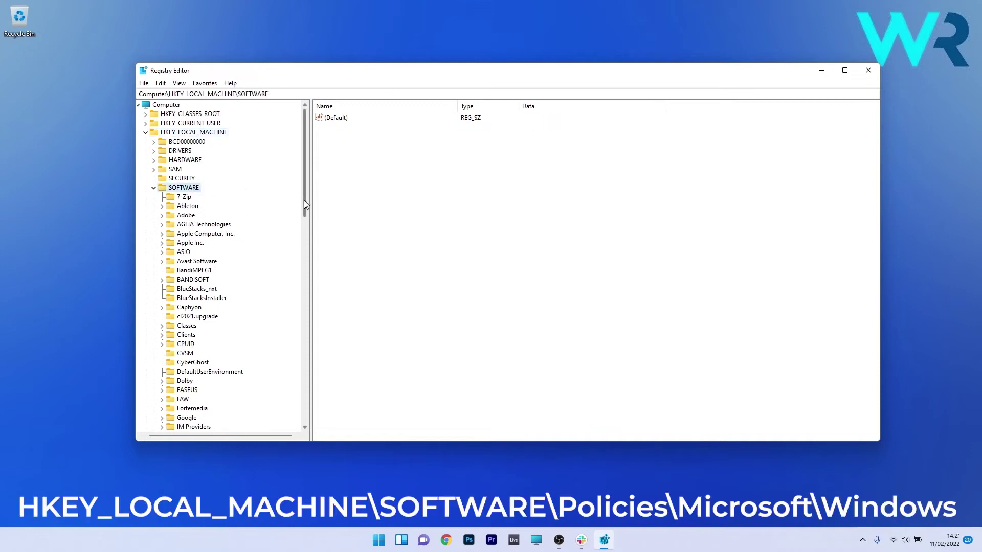
left_click_drag(304, 201, 294, 311)
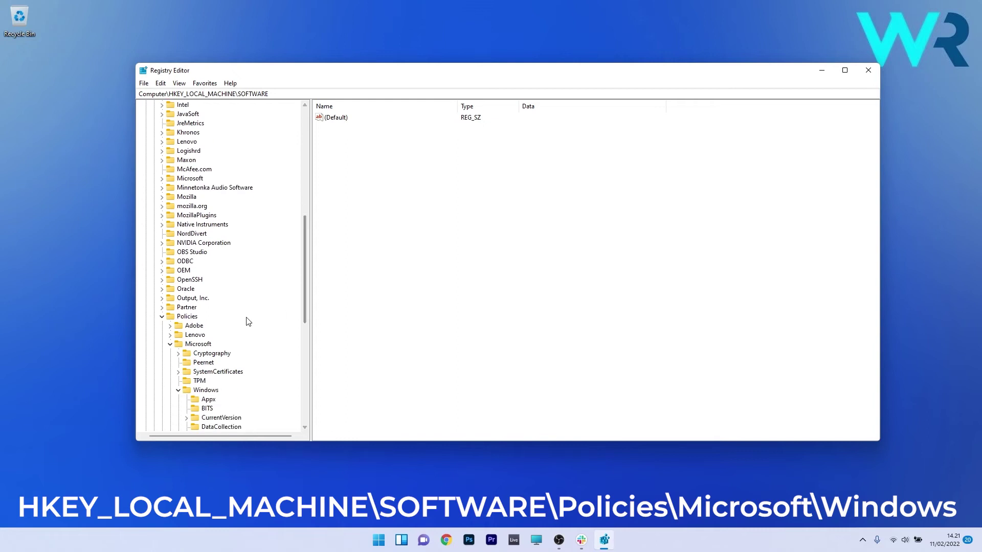
left_click(185, 317)
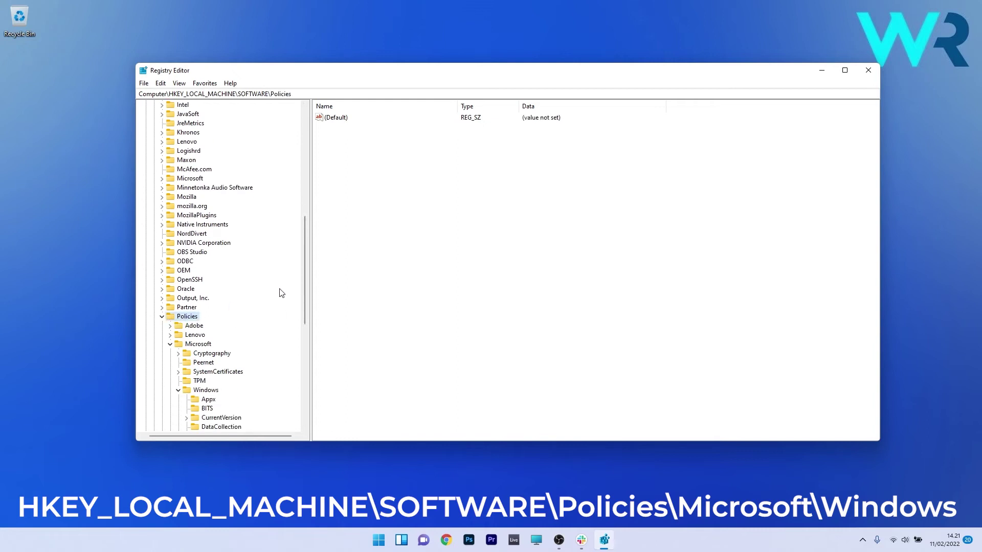
scroll(282, 289, "down", 1)
left_click(199, 319)
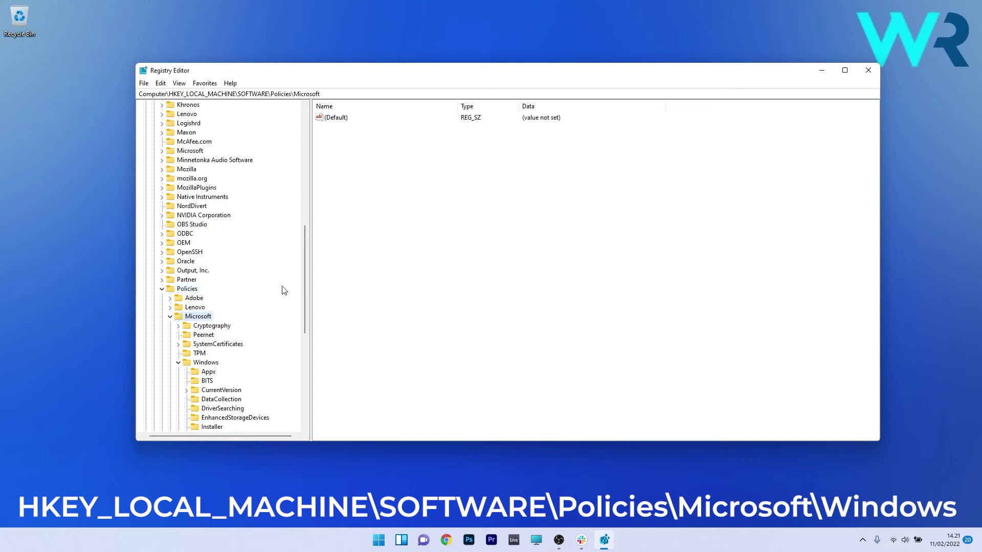
scroll(284, 289, "down", 1)
left_click(209, 336)
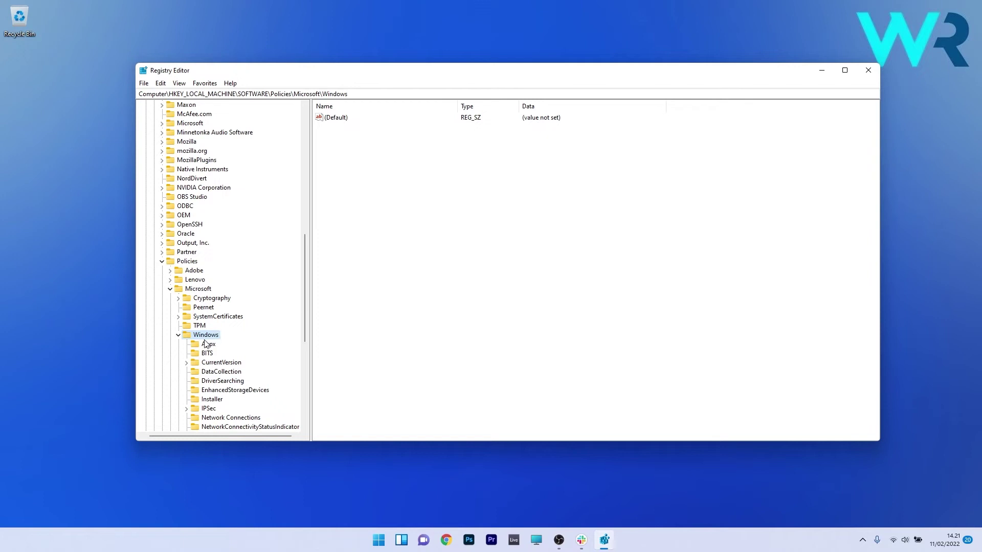
right_click(206, 339)
mouse_move(238, 359)
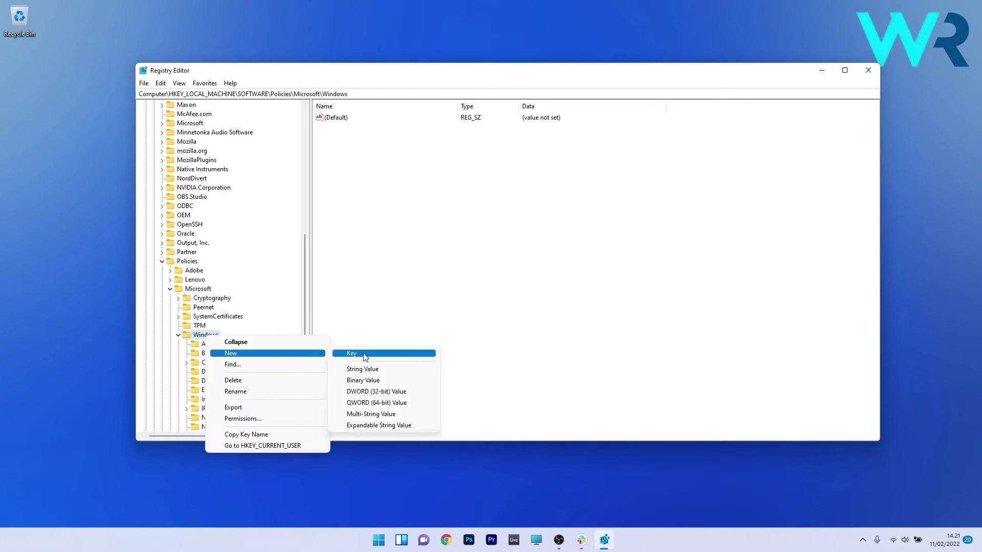
- Create a new key named WindowsUpdate under the Windows policies key
left_click(366, 356)
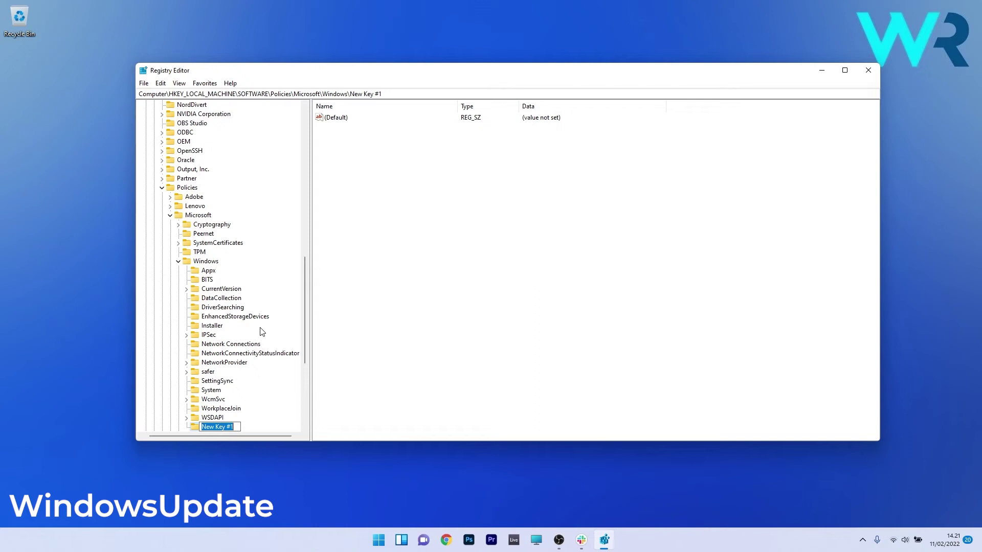
type("WindowsUpdate")
key("Return")
- Create a subkey named AU inside WindowsUpdate
scroll(260, 330, "down", 2)
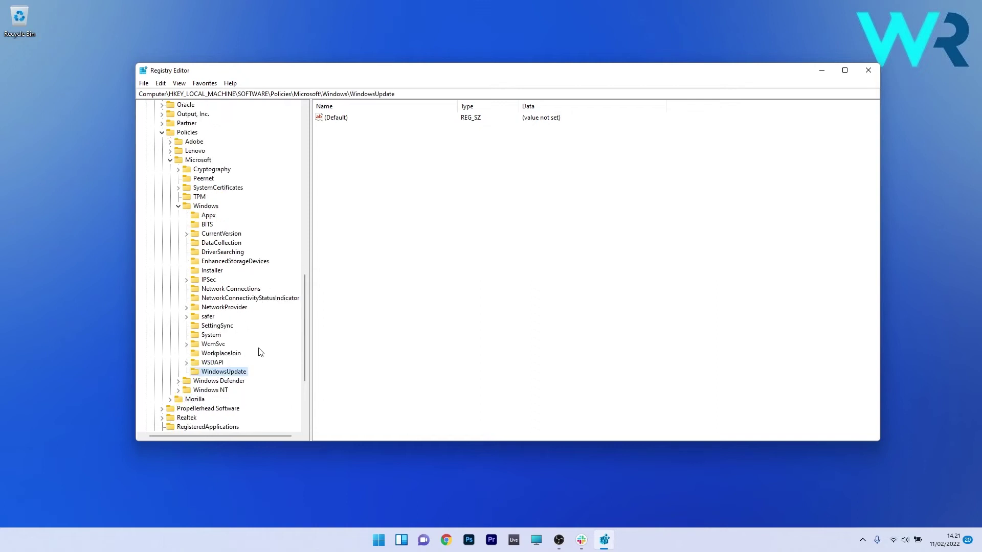
scroll(263, 360, "down", 1)
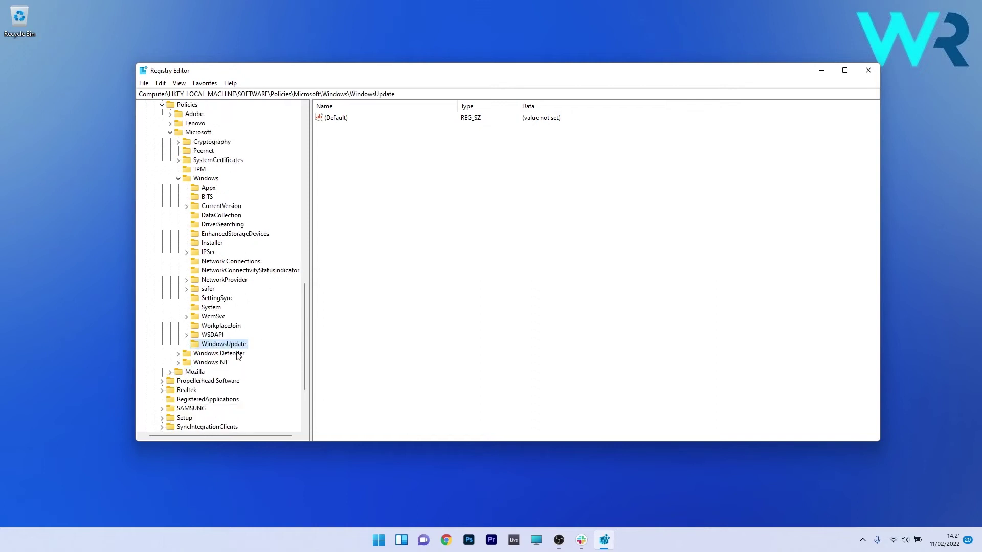
right_click(220, 345)
mouse_move(253, 365)
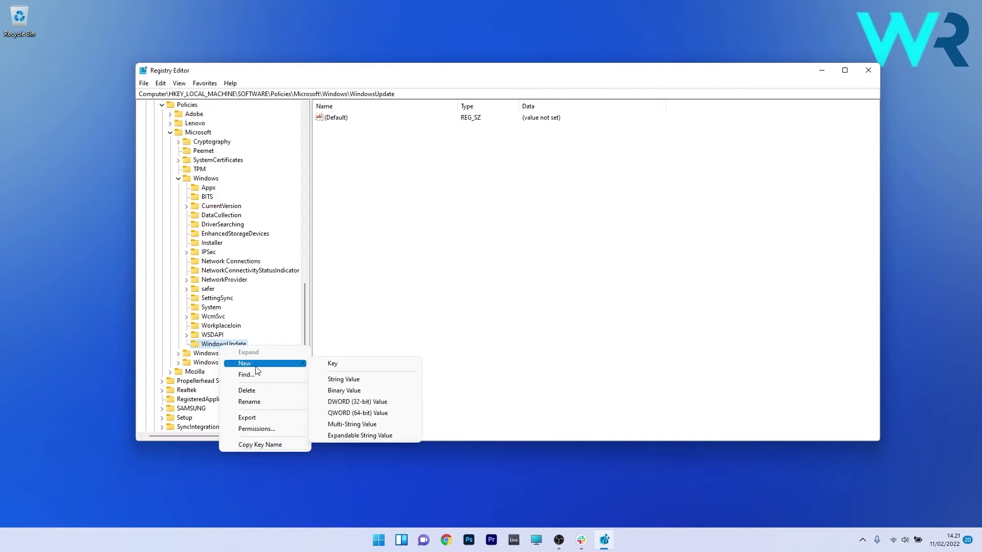
left_click(347, 368)
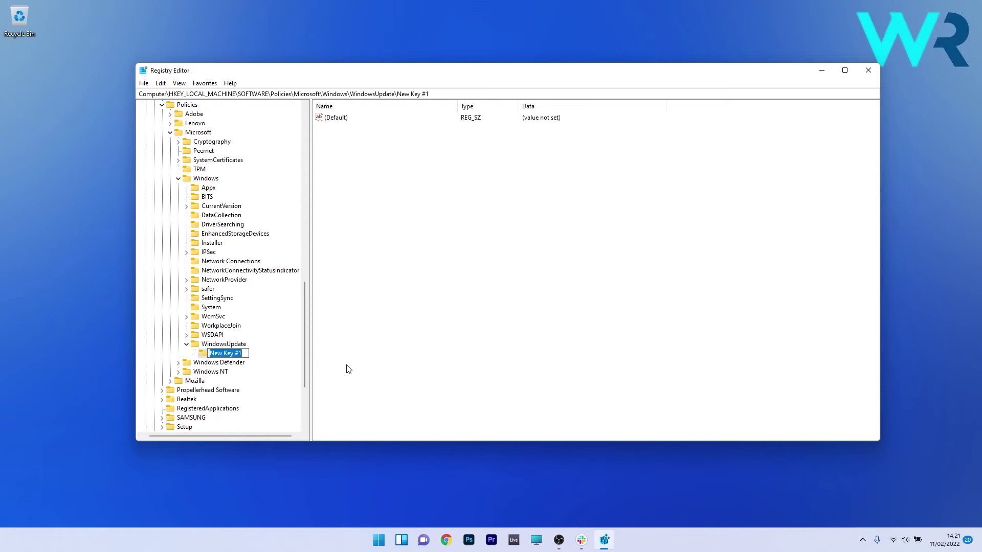
type("AU")
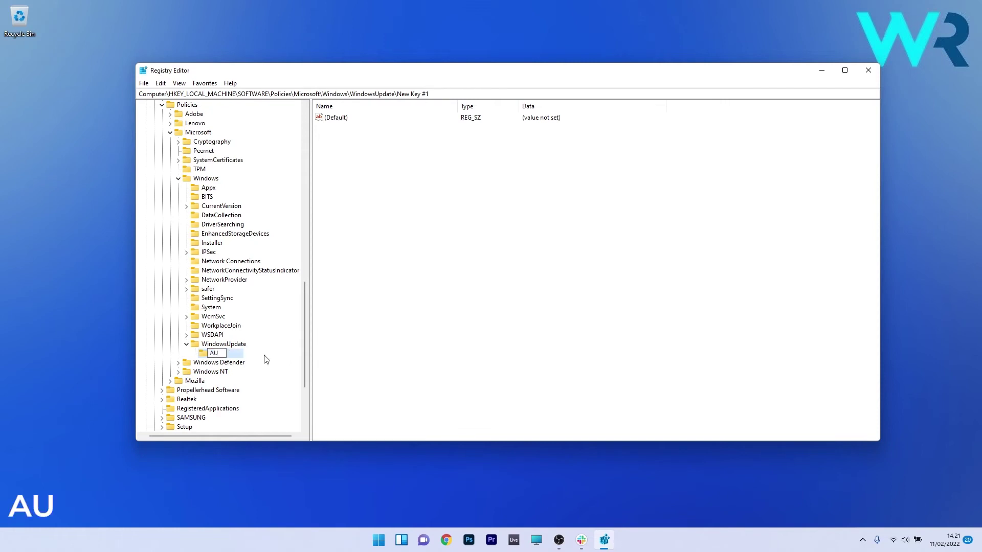
key("Return")
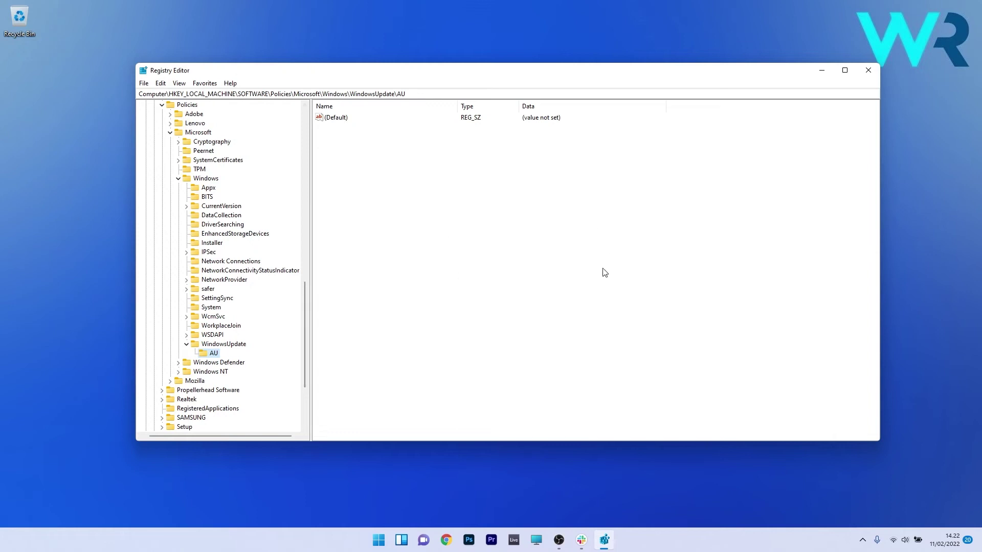
- Add a DWORD (32-bit) value named NoAutoUpdate to the AU key
right_click(492, 231)
mouse_move(530, 240)
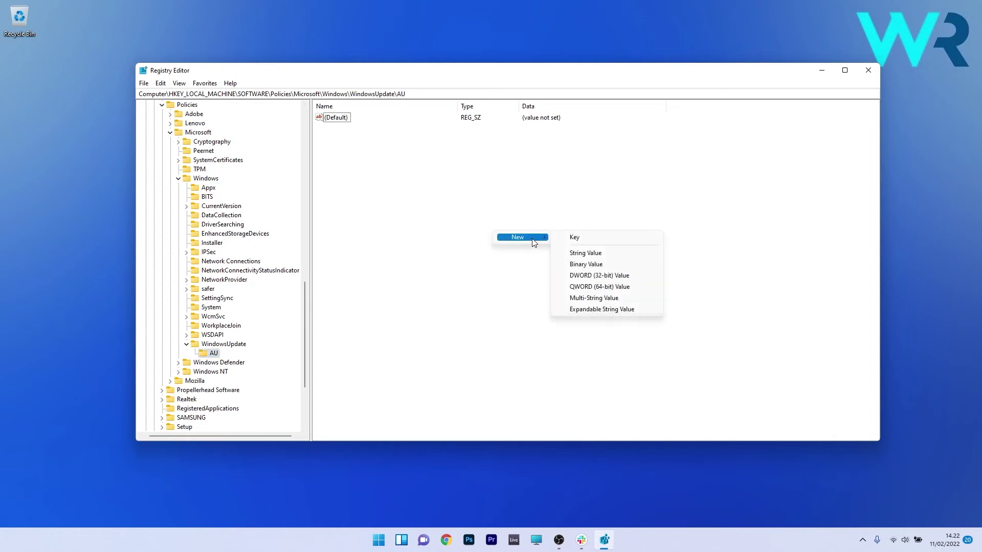
left_click(587, 275)
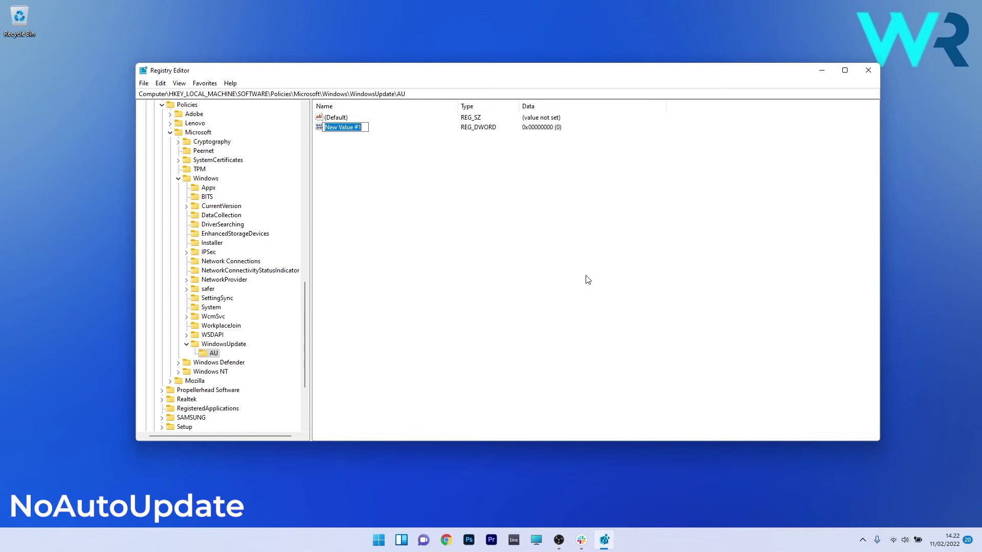
type("NoAutoUpdate")
key("Return")
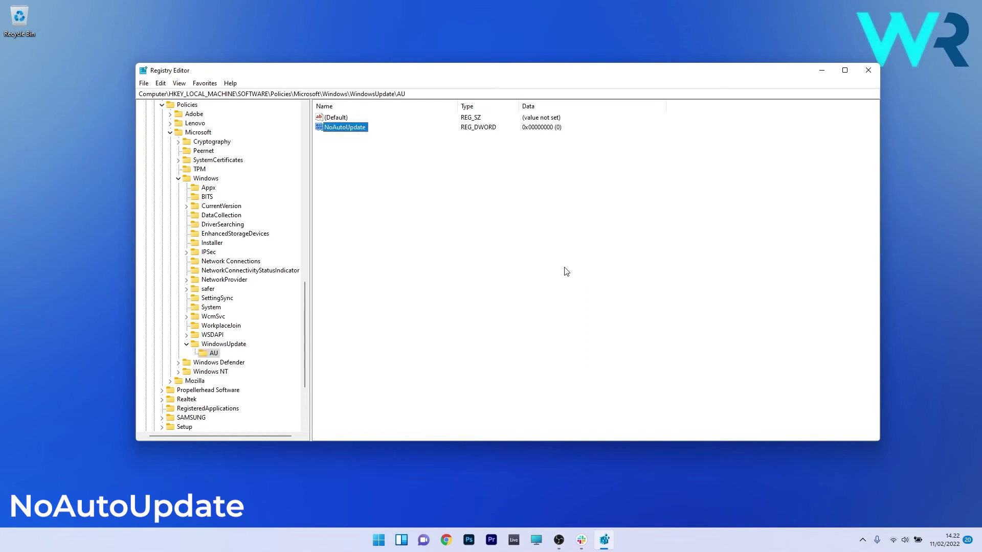
- Set NoAutoUpdate's value data to 1
double_click(352, 129)
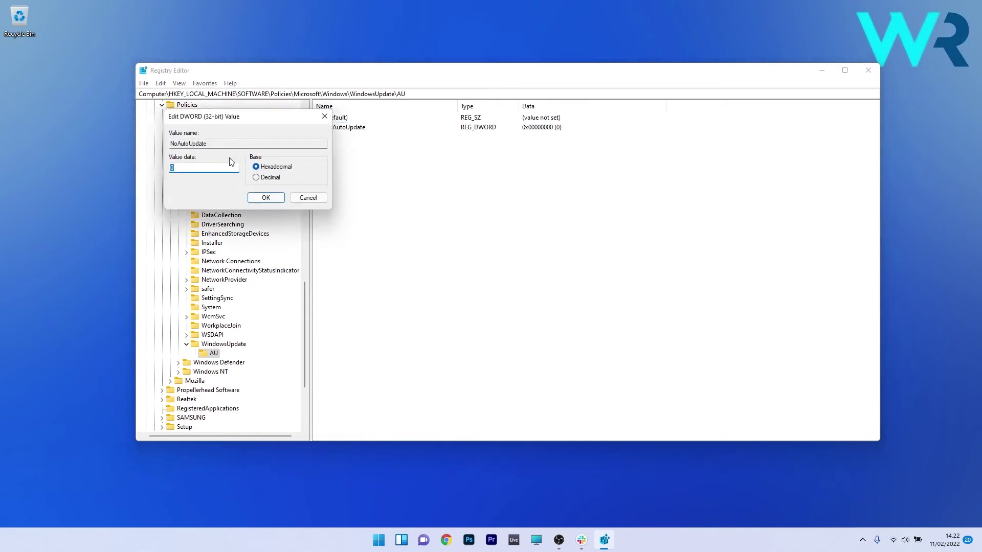
type("1")
left_click(265, 197)
left_click(553, 219)
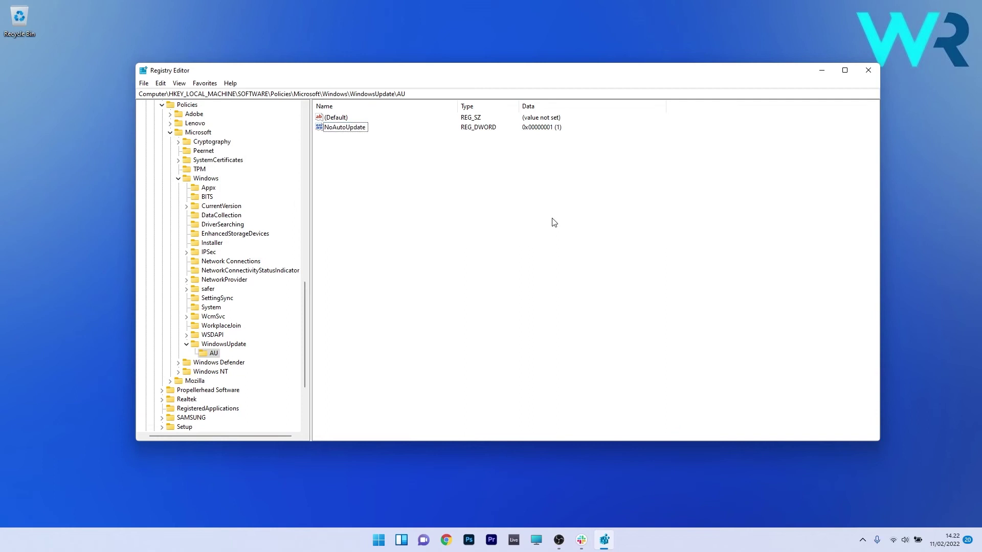
- Close Registry Editor and launch gpedit.msc from Start search
left_click(868, 70)
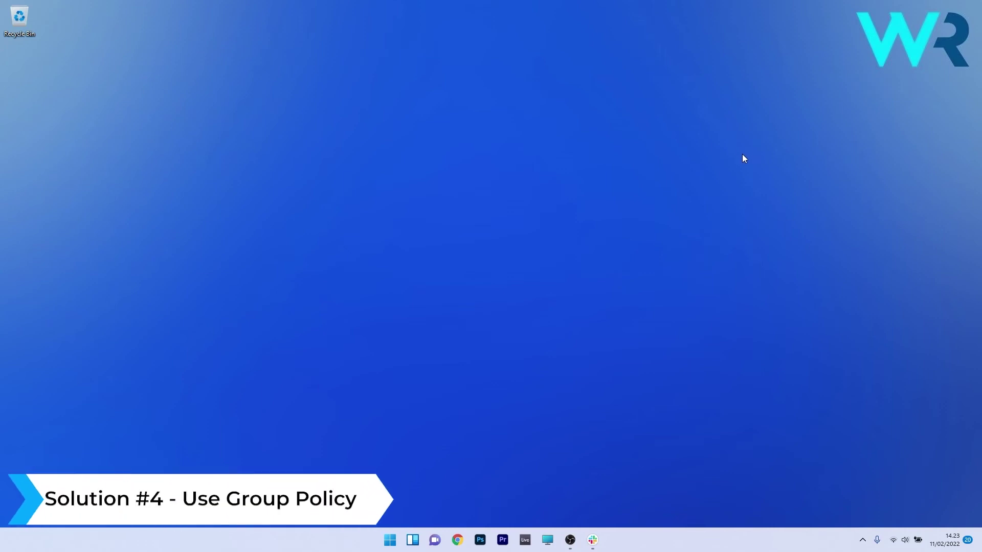
left_click(390, 540)
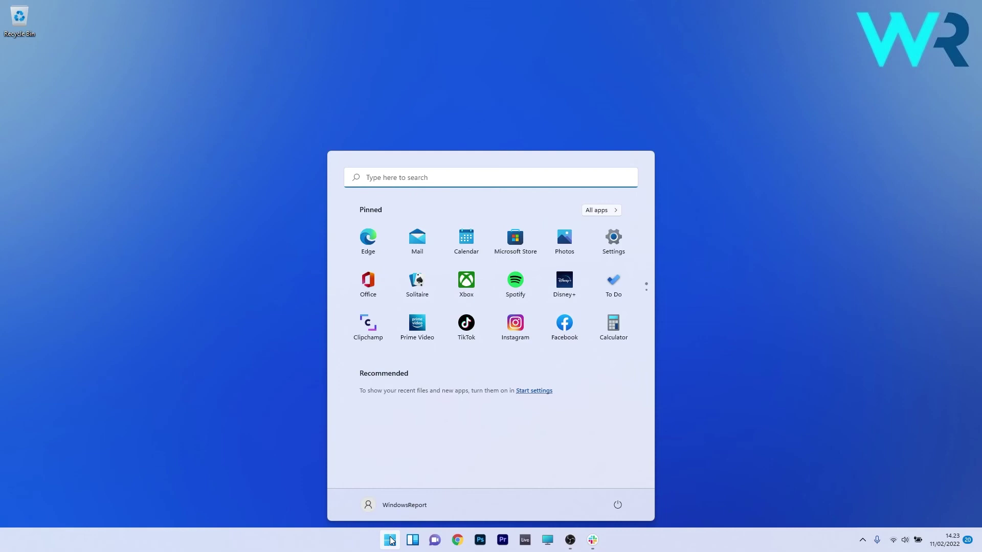
type("gpedit.msc")
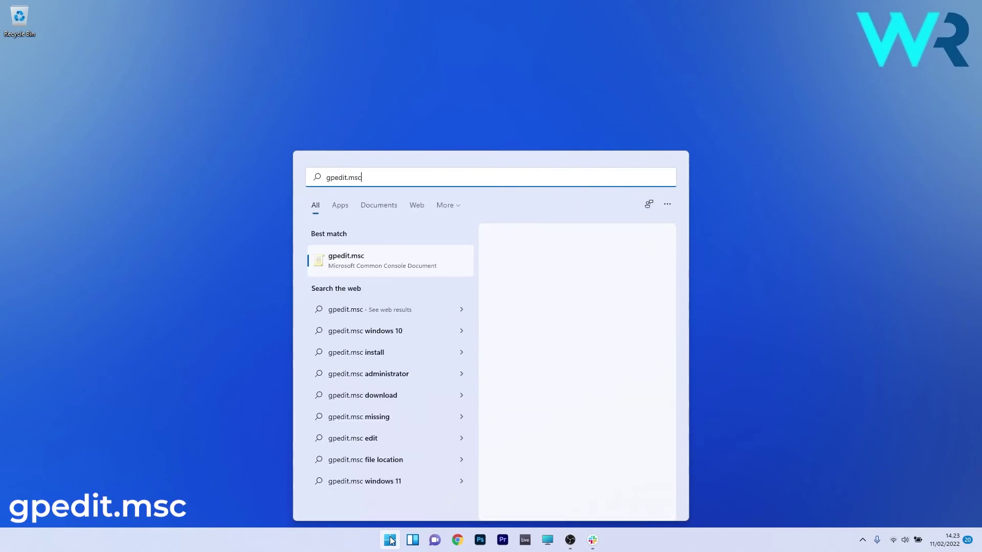
left_click(380, 265)
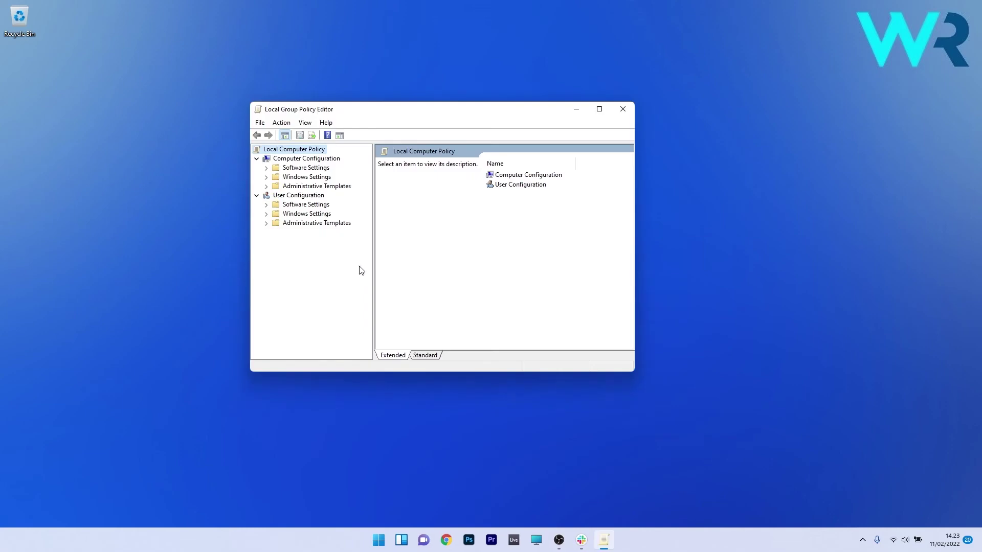
- Expand Administrative Templates > Windows Components > Windows Update and open Manage end user experience
left_click(317, 161)
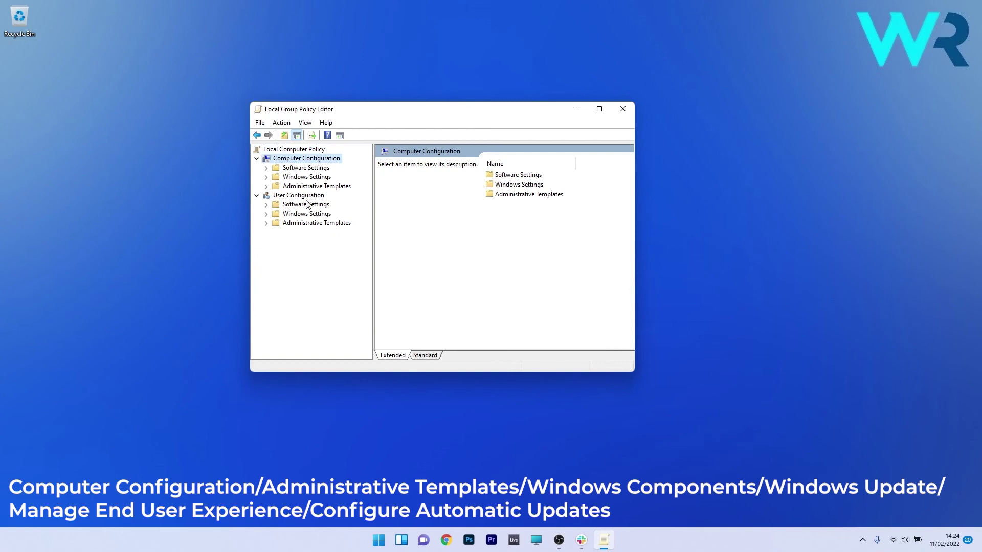
double_click(306, 187)
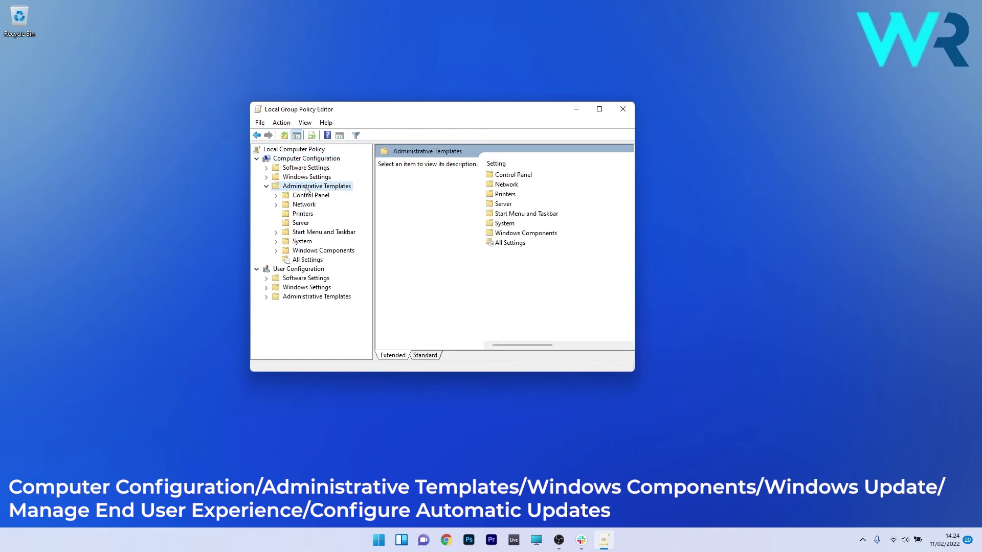
double_click(284, 252)
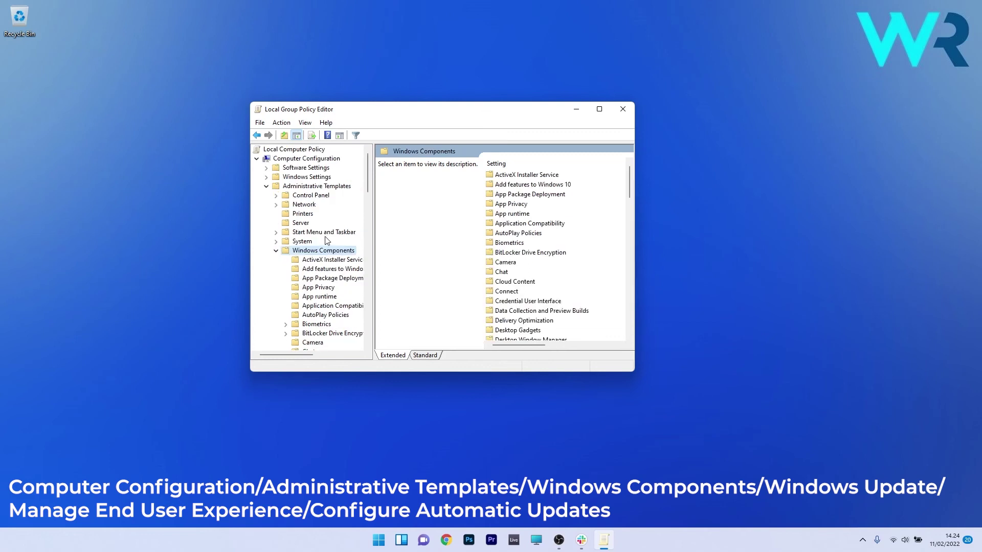
left_click_drag(370, 177, 373, 336)
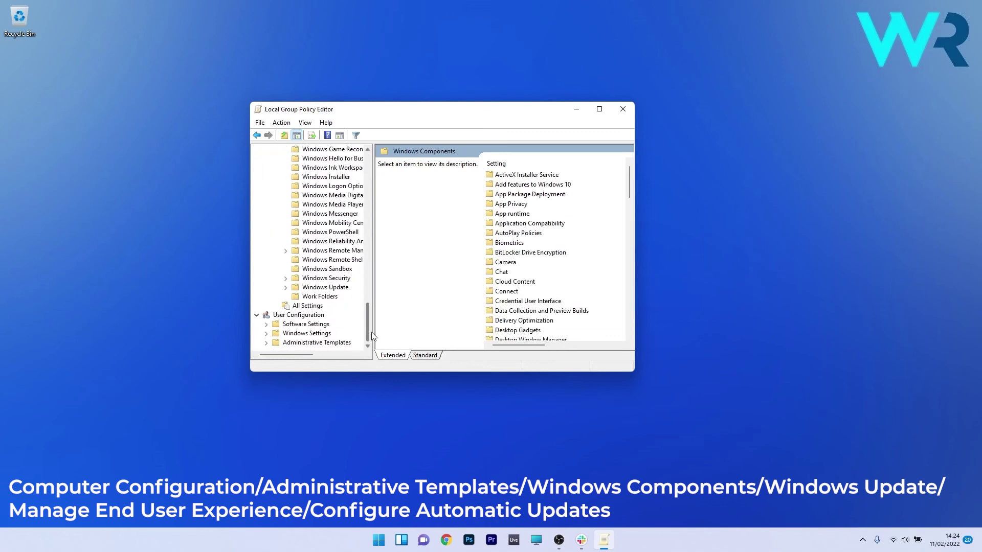
double_click(325, 287)
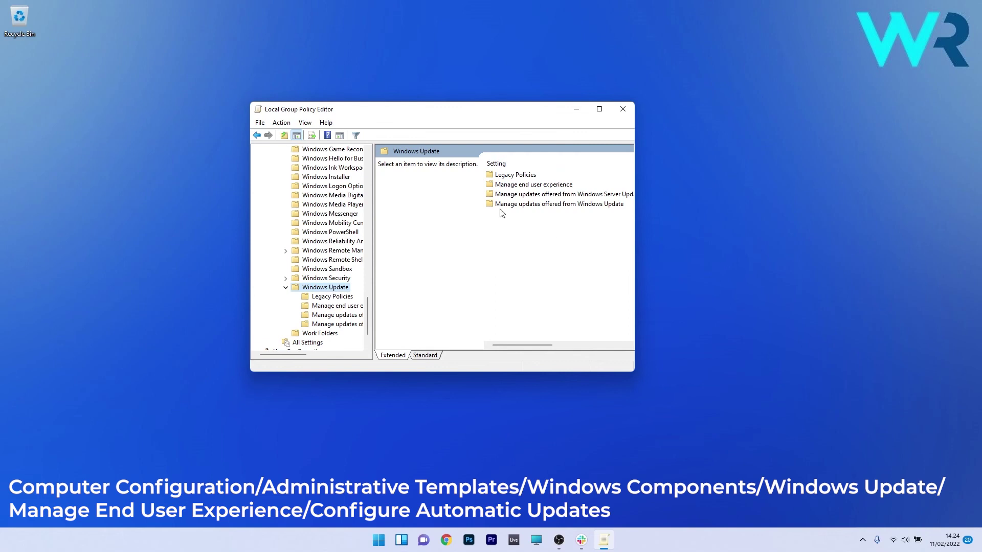
double_click(538, 185)
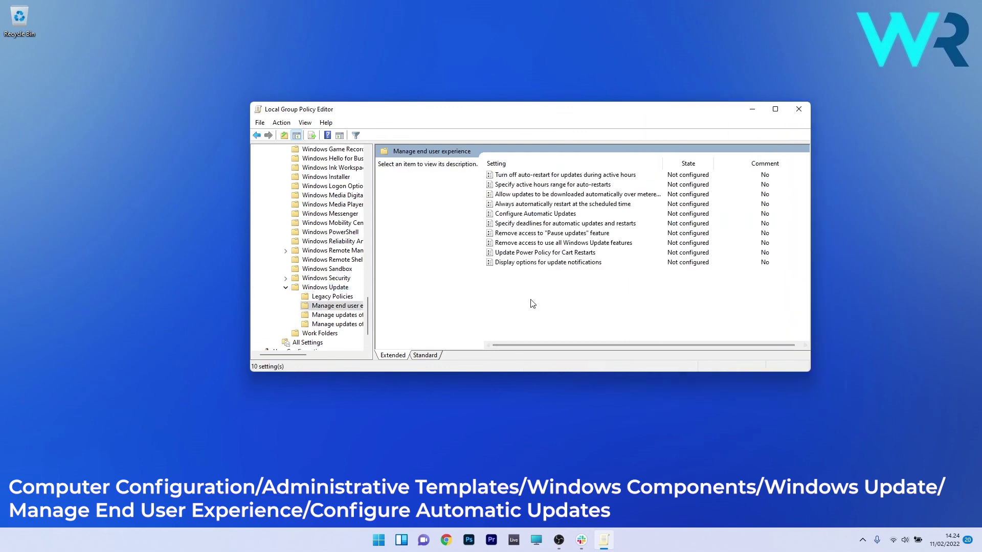
- Switch the Configure Automatic Updates group policy to Disabled
double_click(534, 214)
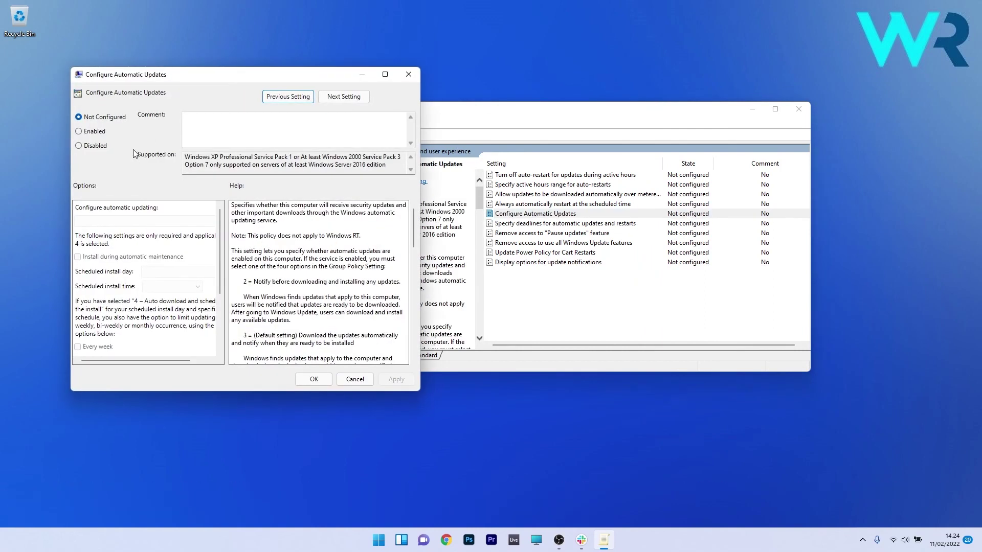
left_click(79, 147)
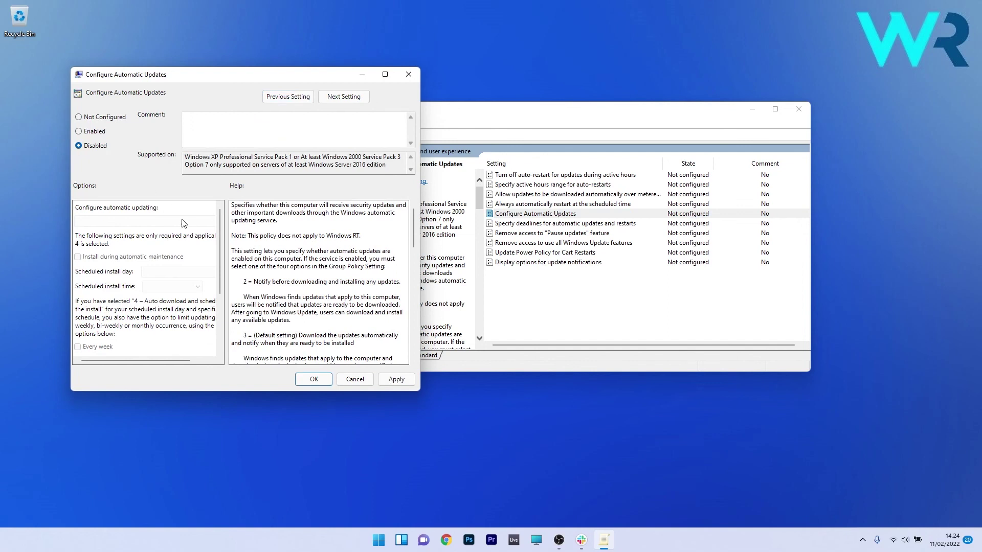